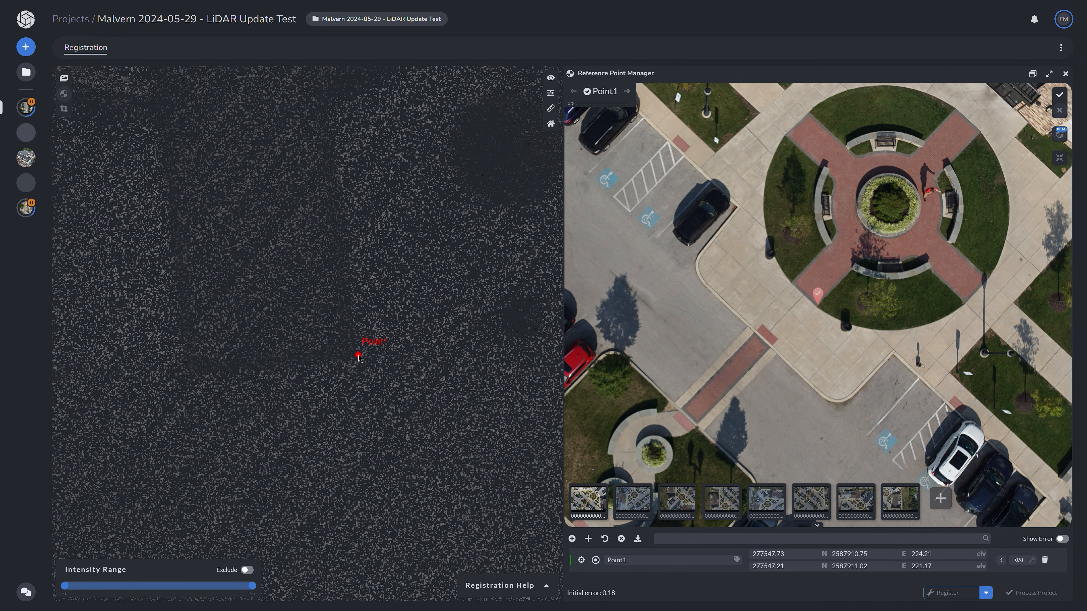
click(358, 355)
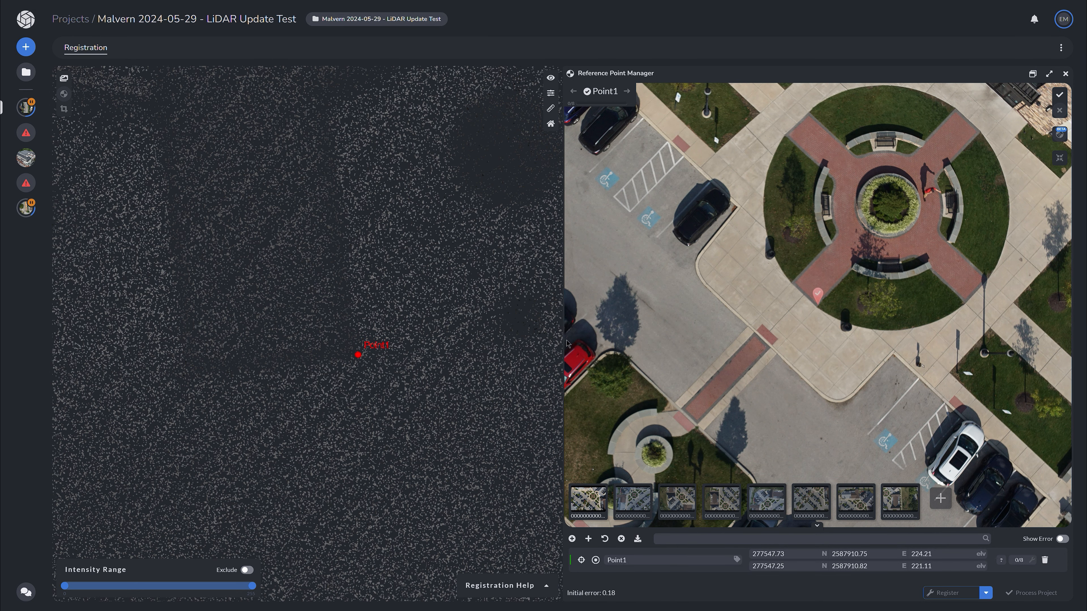
click(598, 502)
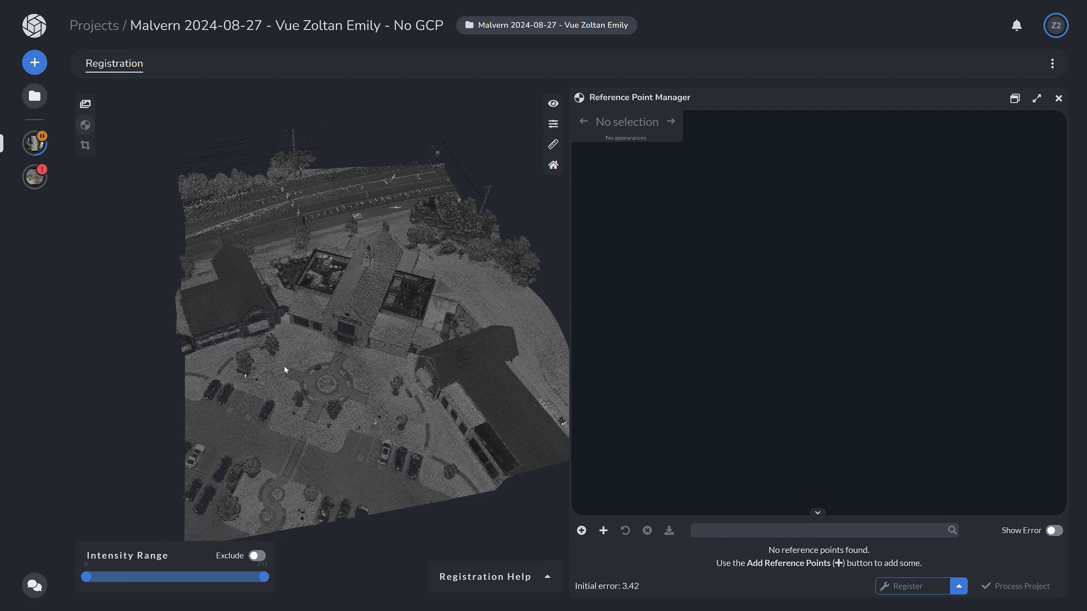
Add a new lidar tiepoint and pick it in the cloud at the front roof peak of the central building
drag(284, 366, 392, 306)
scroll(312, 287, up, 5)
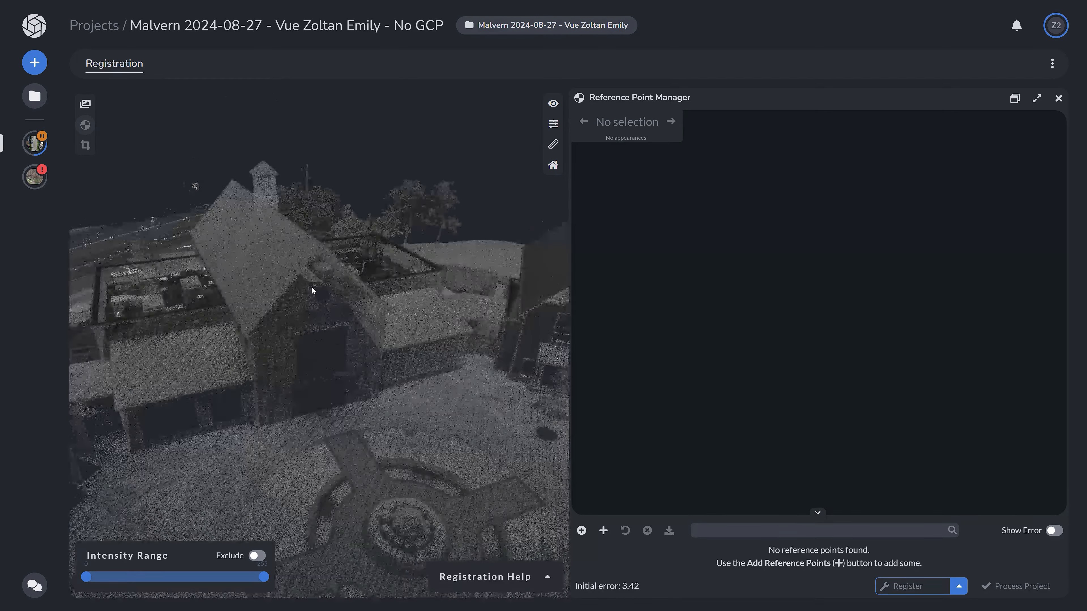
drag(307, 299, 300, 315)
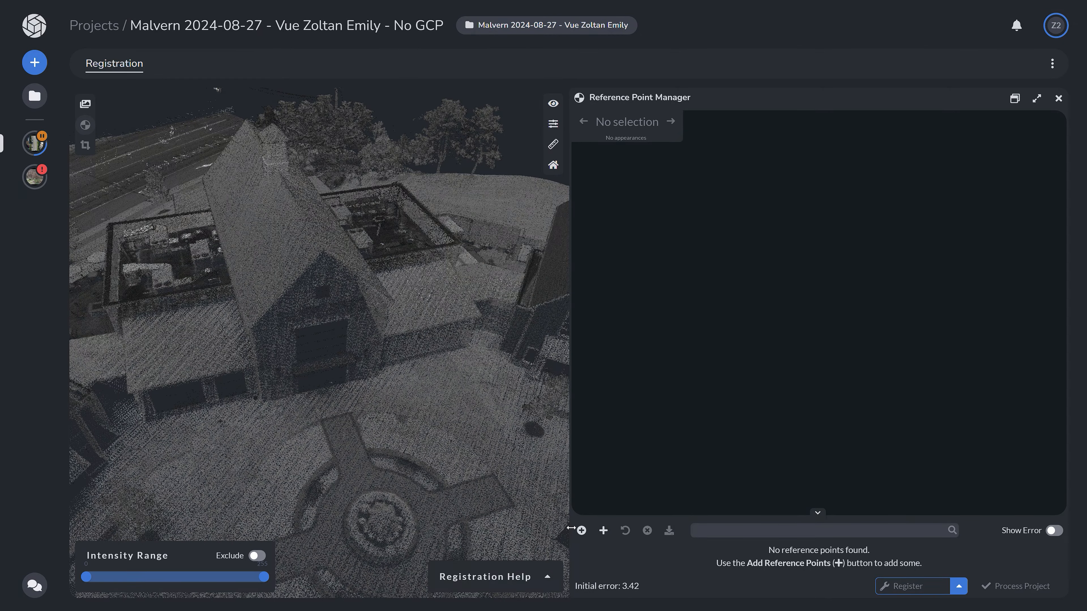
click(581, 531)
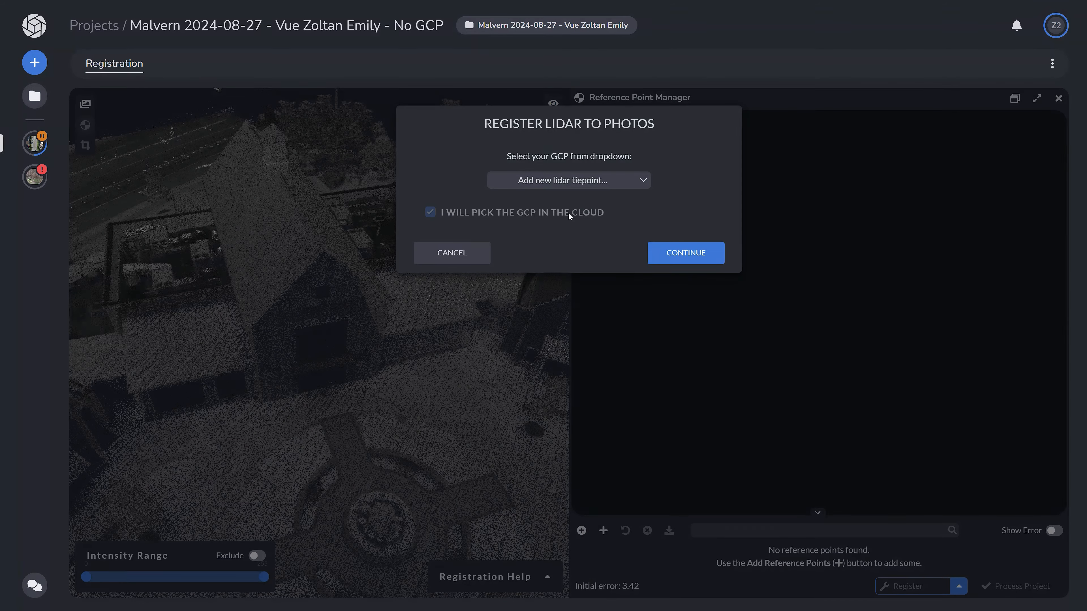
click(686, 254)
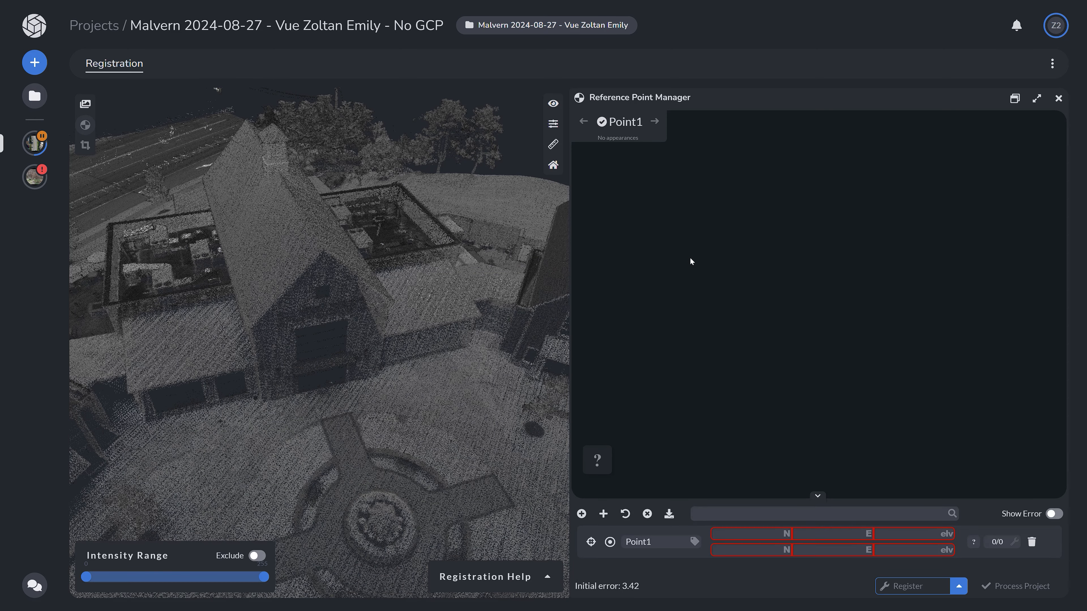
click(324, 249)
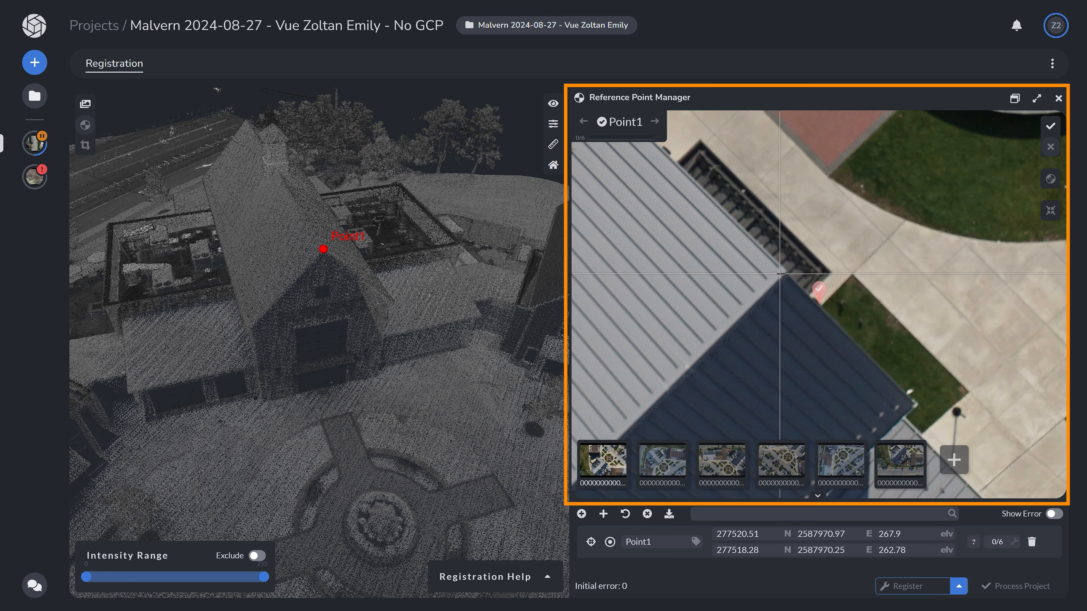
Mark the front roof peak as Point1 in each of its seven photos
click(785, 270)
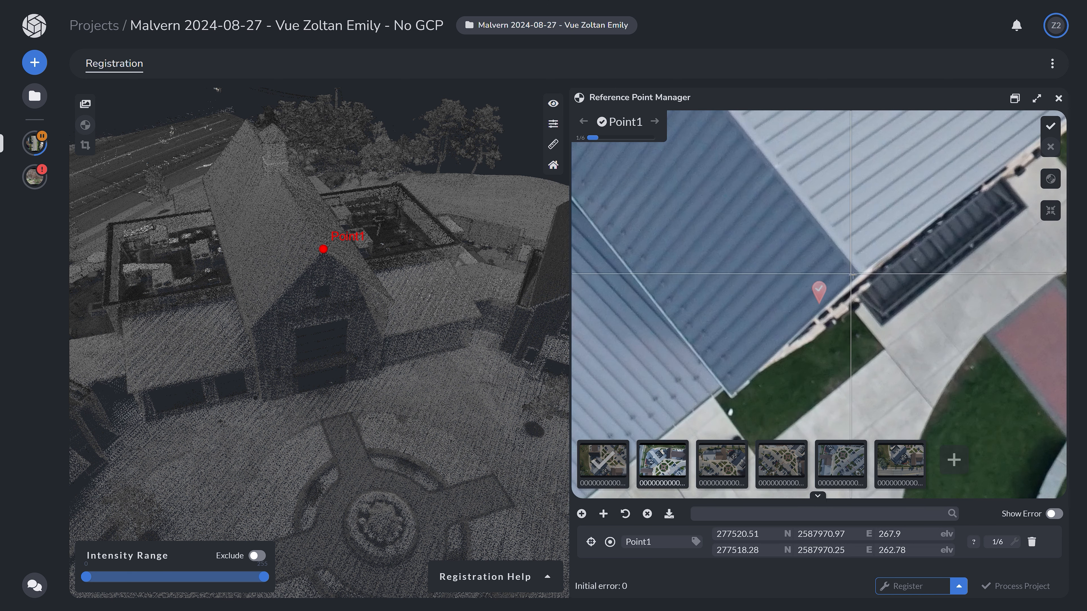
scroll(853, 283, up, 3)
click(866, 274)
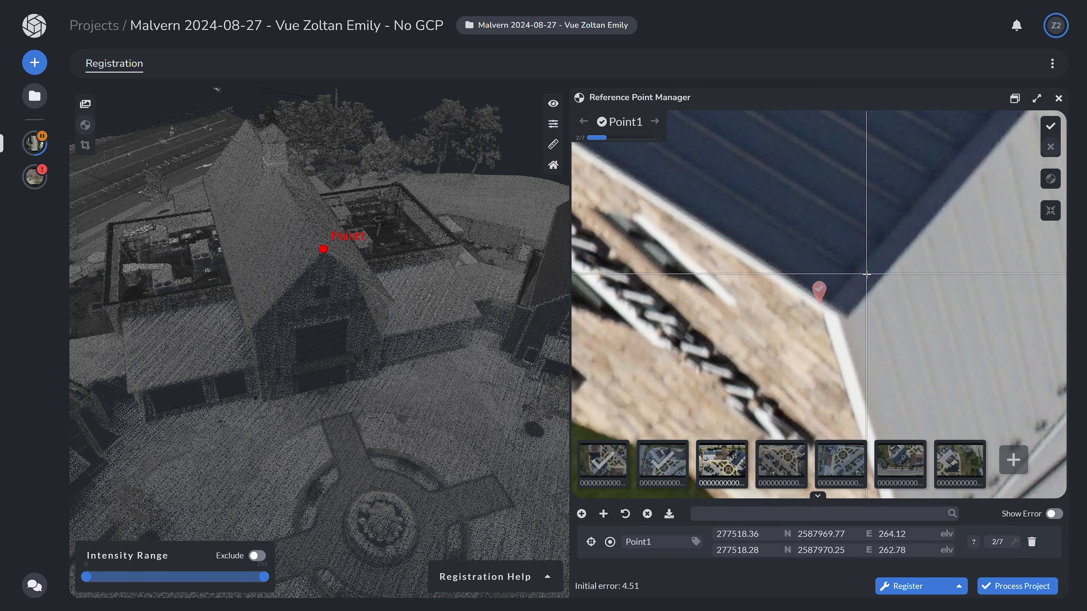
click(845, 316)
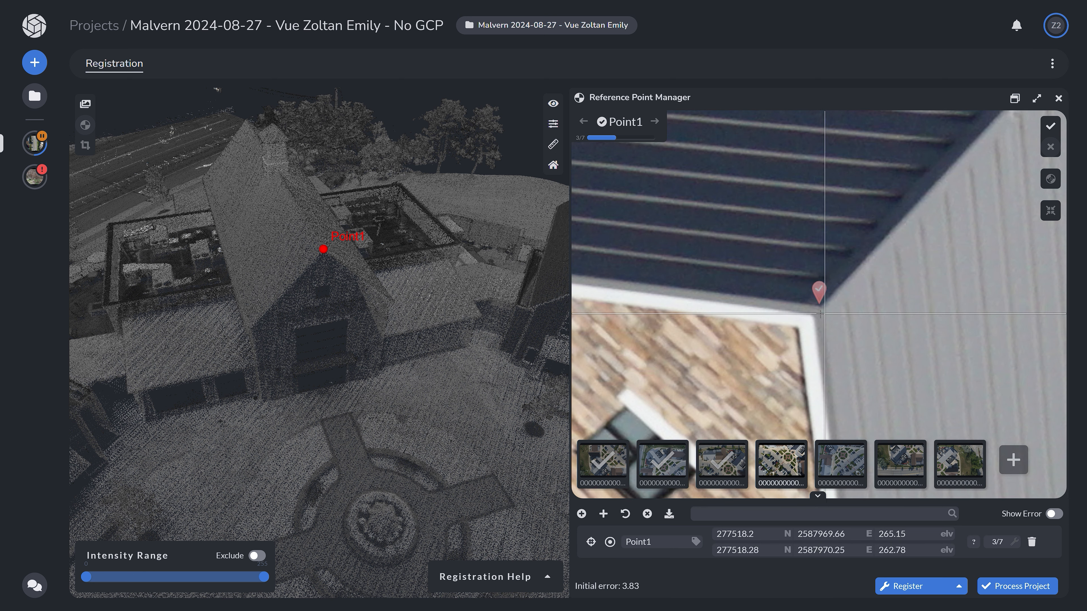
click(822, 308)
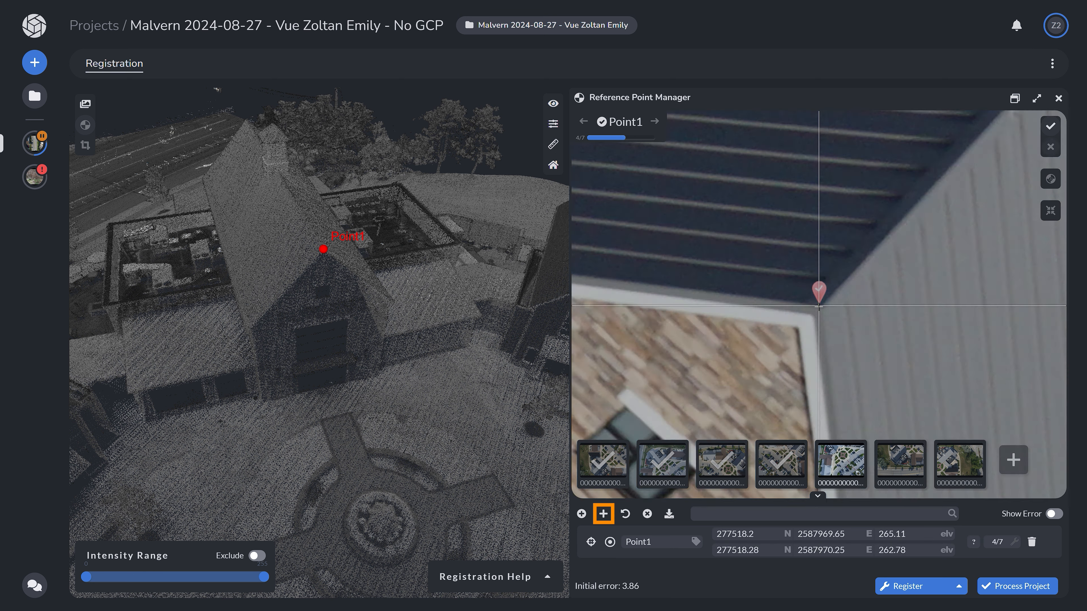
click(824, 313)
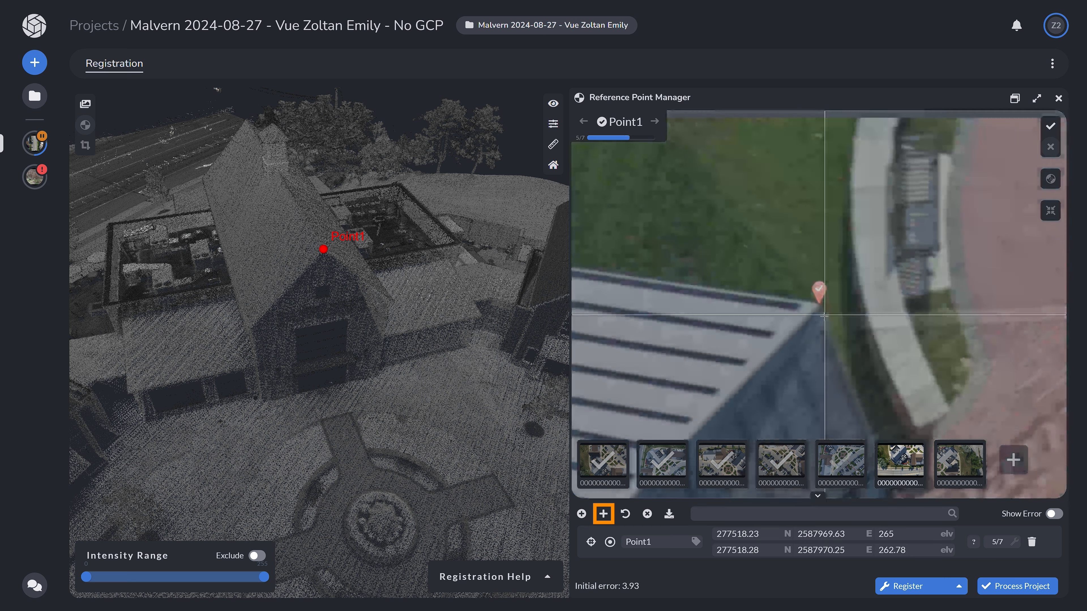
click(819, 307)
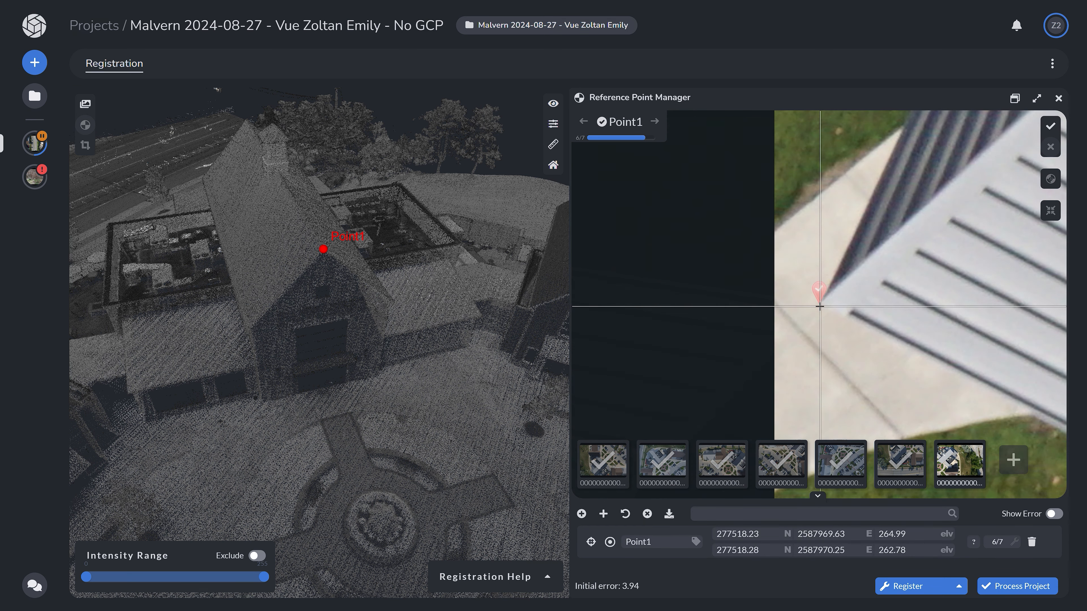
click(821, 304)
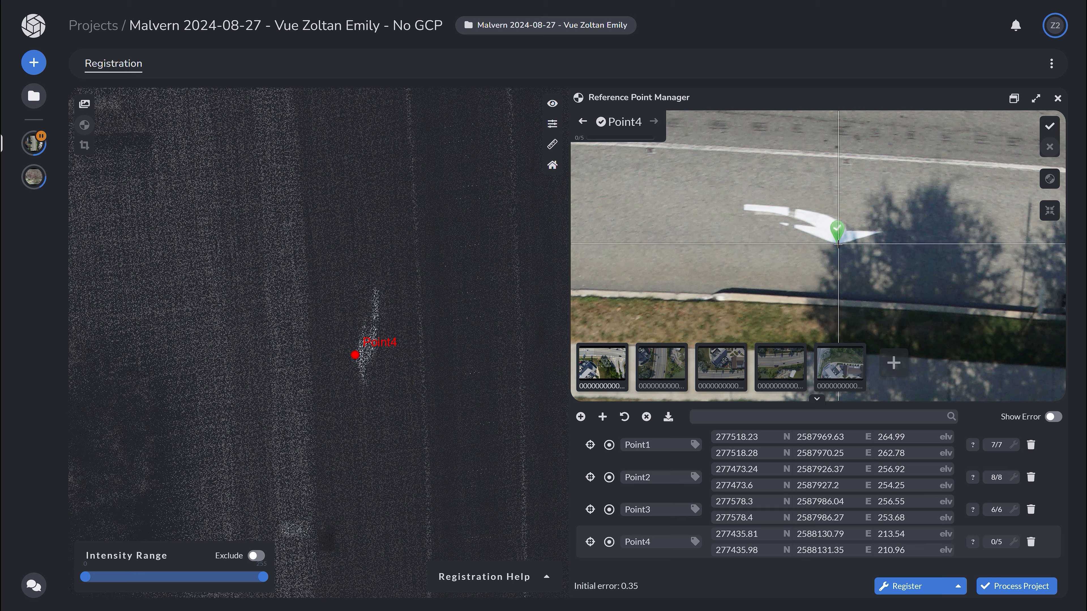
Mark Point4 on the white turn arrow's head in the first two road photos
click(838, 243)
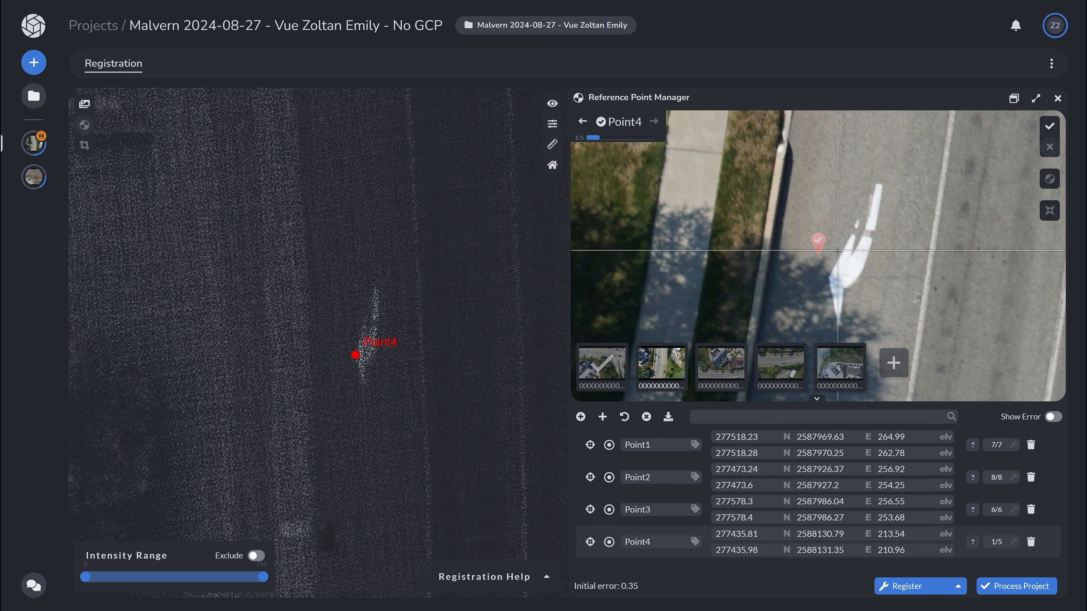
click(830, 275)
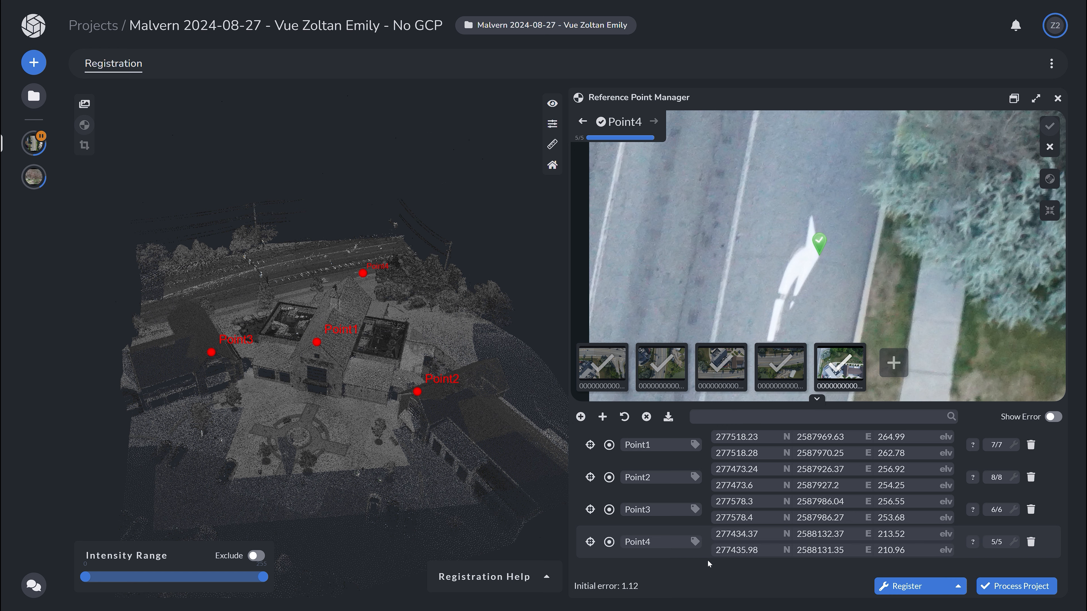
Apply the registration to the project and set processing to pause after alignment compute
click(911, 587)
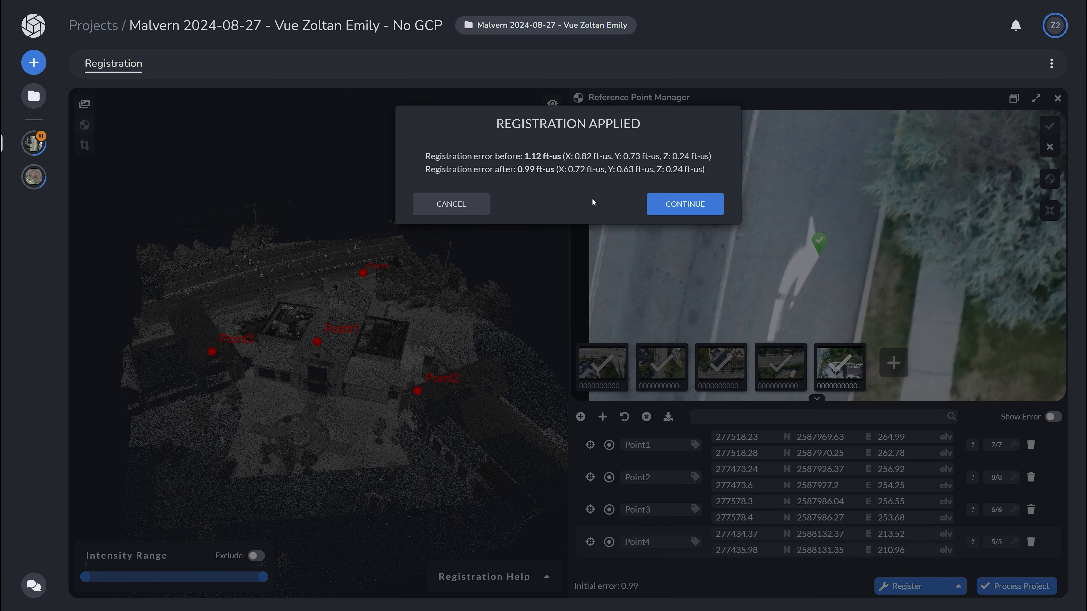
click(662, 207)
click(1016, 585)
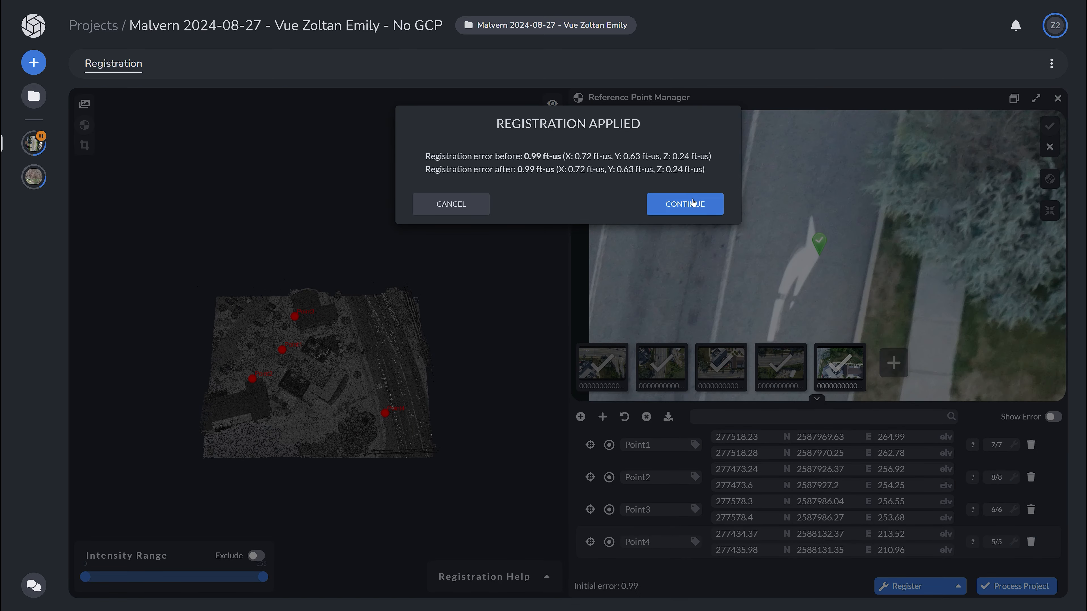
click(685, 204)
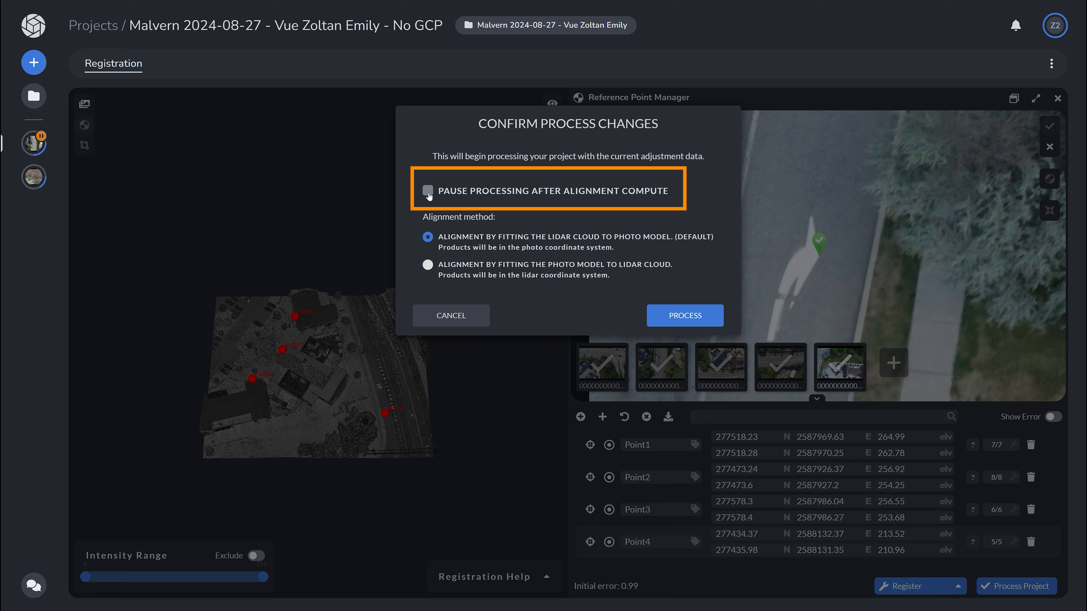
click(429, 192)
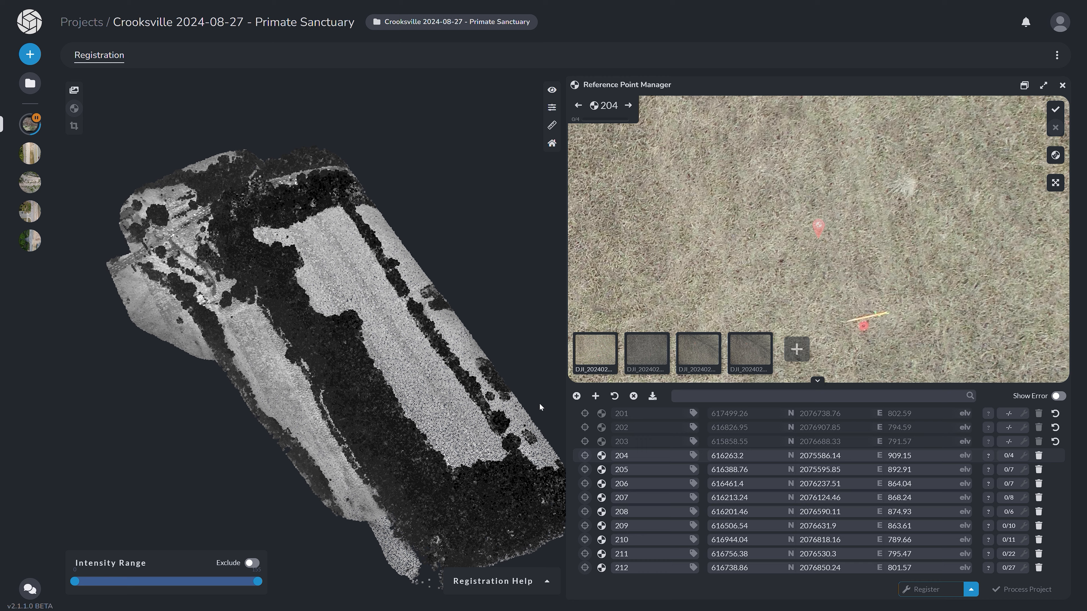
Add GCP 204 as a lidar-to-photo registration point and pick its location on the grass in the cloud
drag(465, 401, 391, 325)
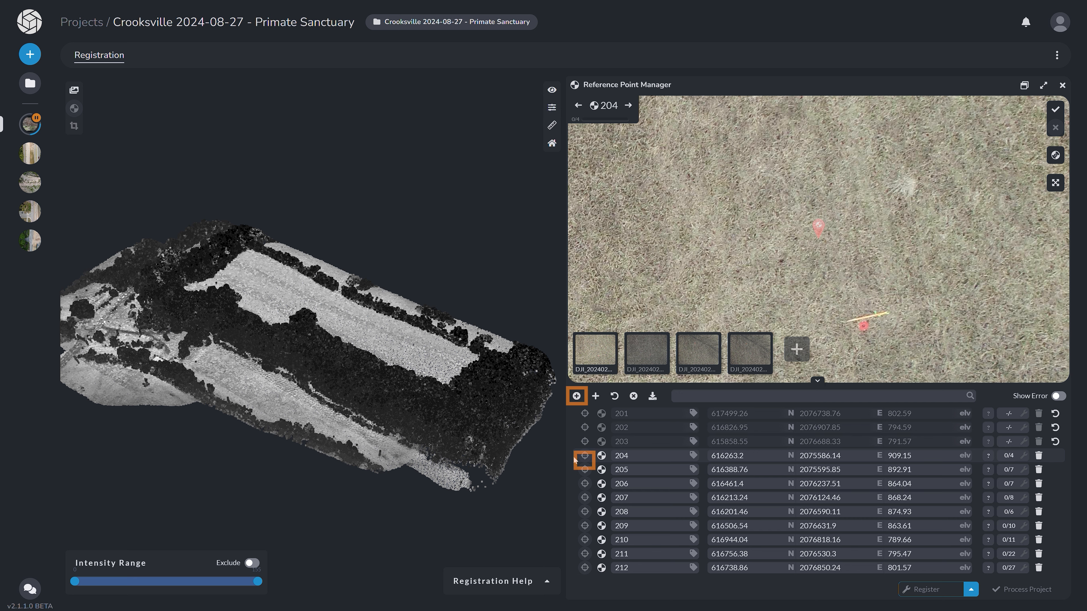
click(585, 456)
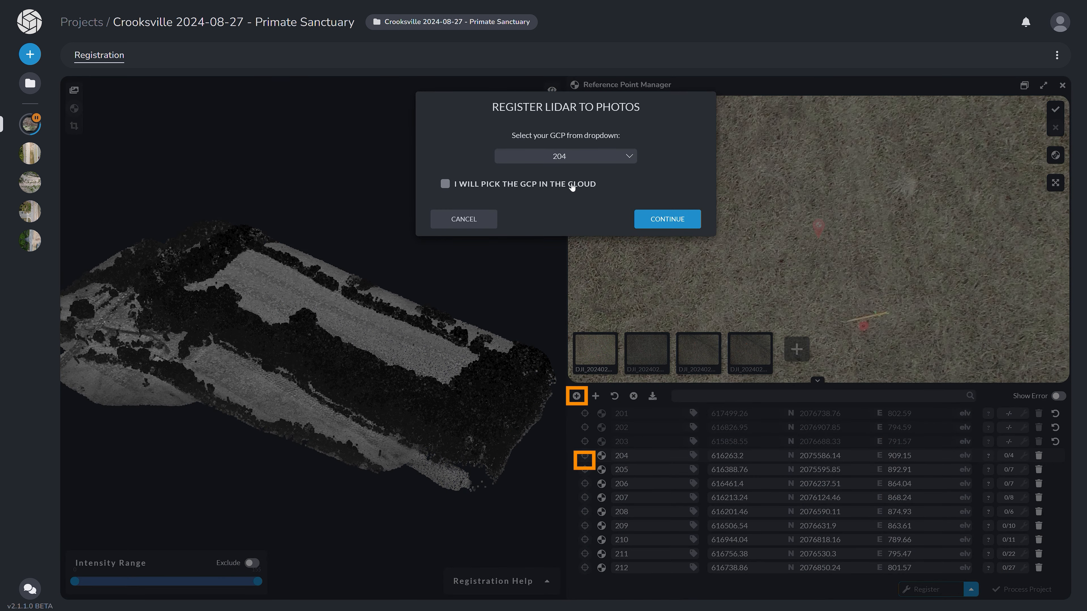
click(667, 218)
drag(418, 402, 420, 430)
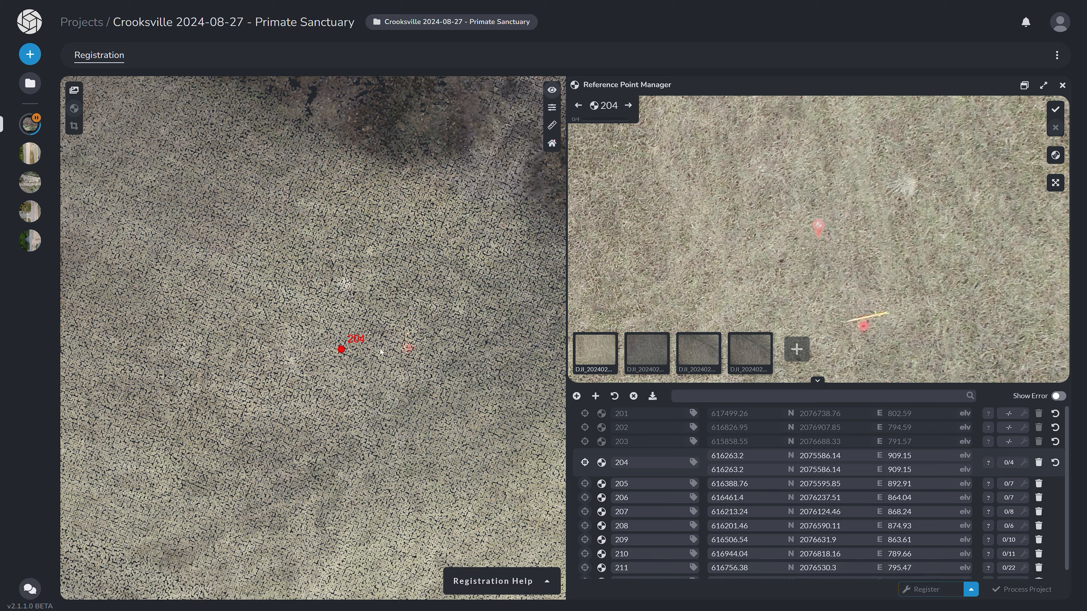
drag(341, 349, 397, 487)
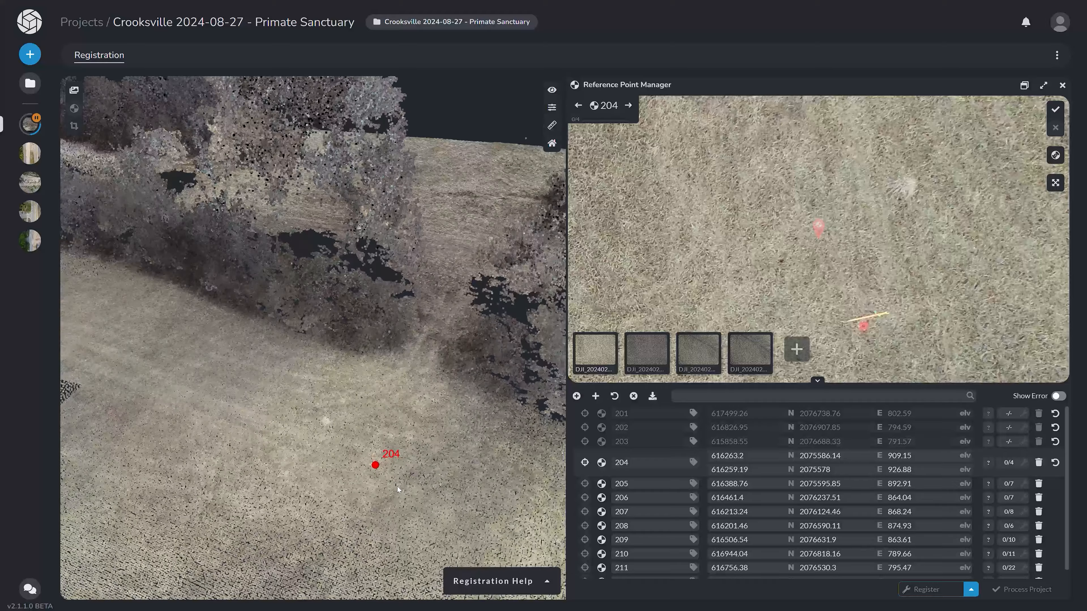
Colour the point cloud by intensity and refine the picked location of GCP 204
click(552, 90)
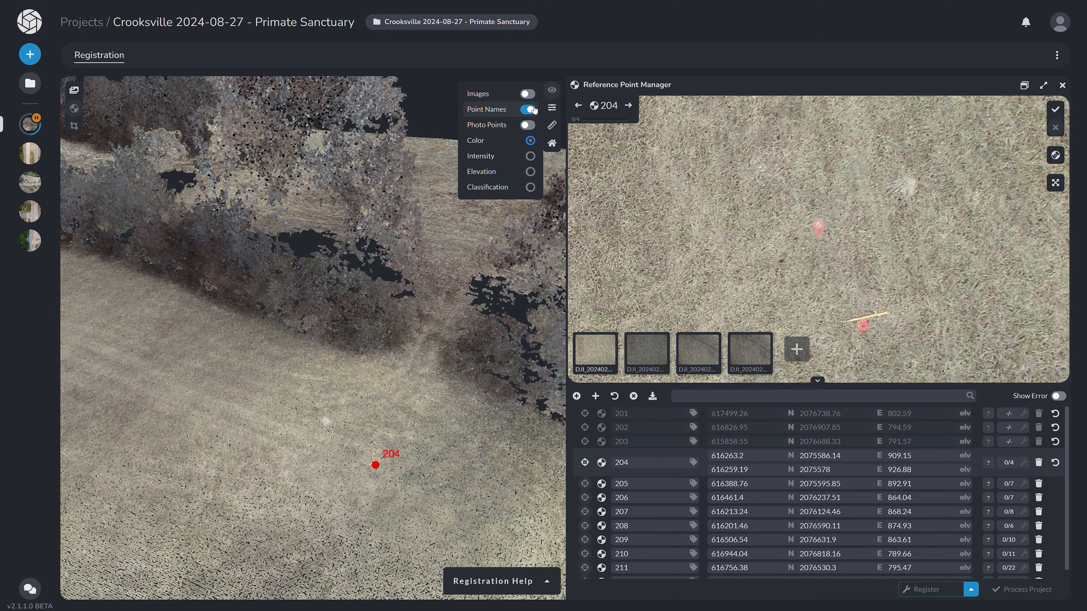
click(512, 158)
scroll(379, 471, up, 10)
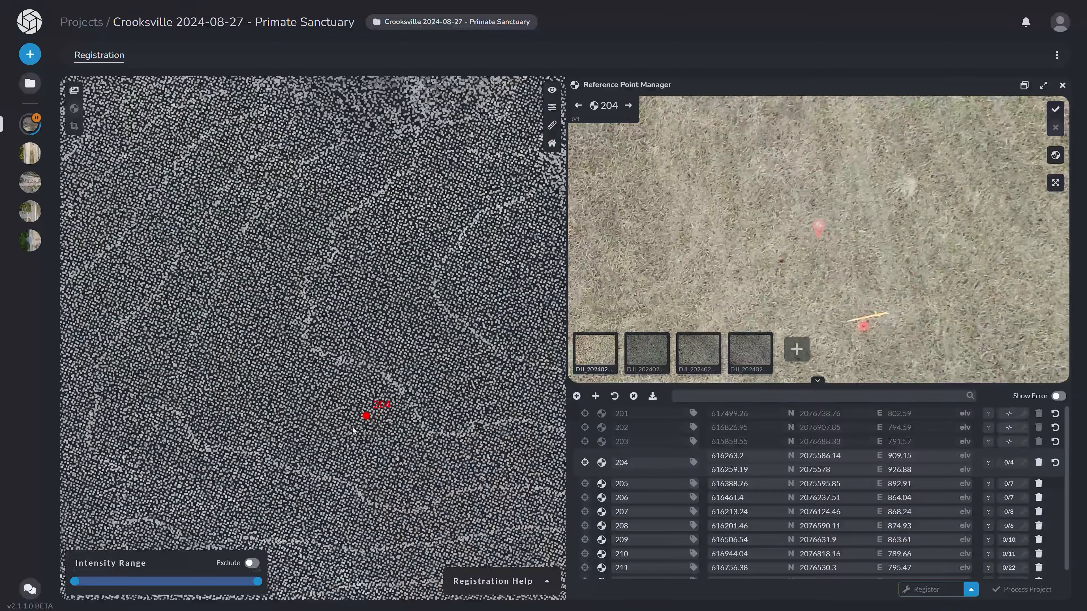
drag(367, 415, 433, 232)
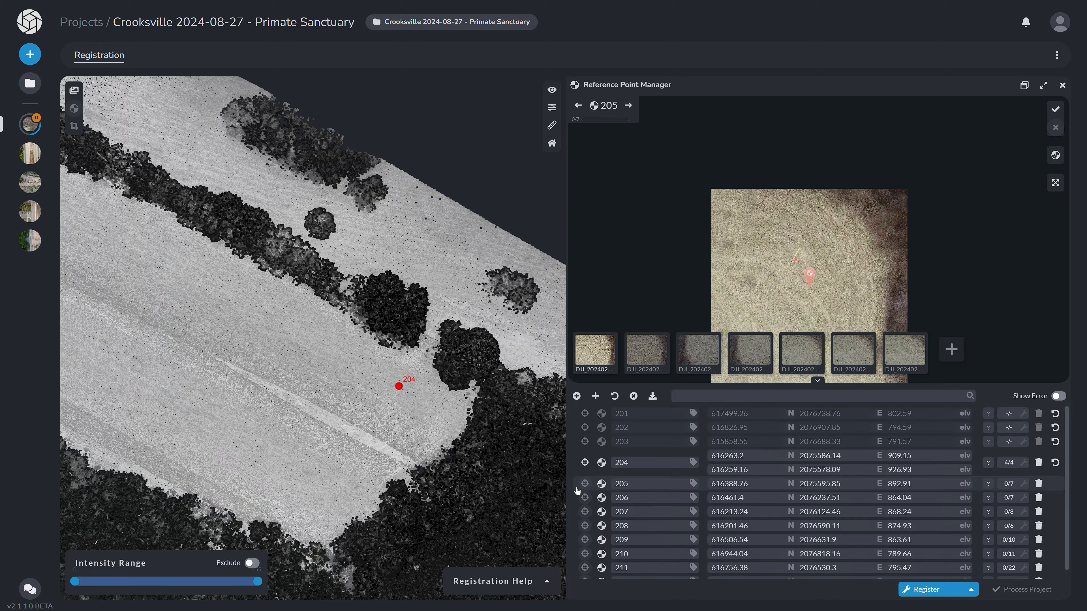
Add GCP 205 for lidar registration with the option to pick it in the cloud, and inspect the ground around it
click(577, 486)
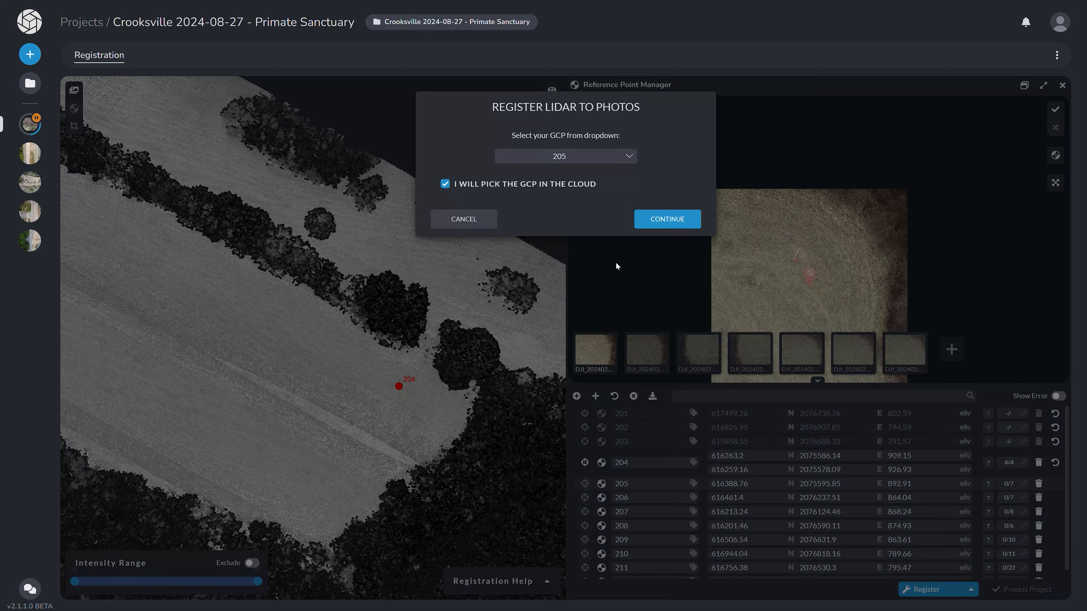
click(655, 220)
drag(341, 449, 417, 332)
scroll(409, 397, up, 2)
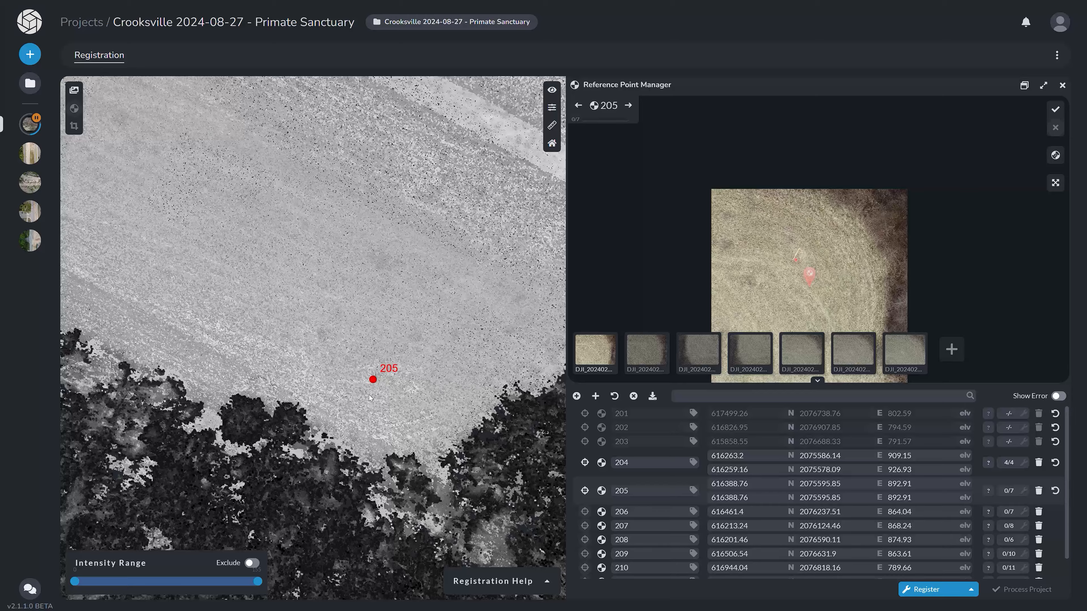
scroll(368, 395, up, 2)
right_drag(389, 387, 428, 334)
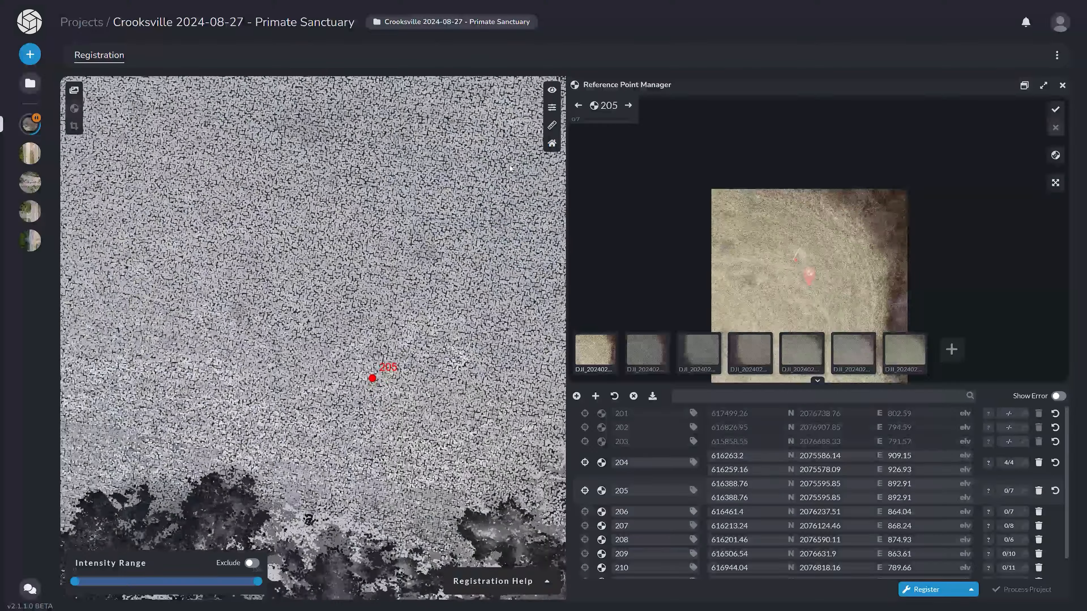